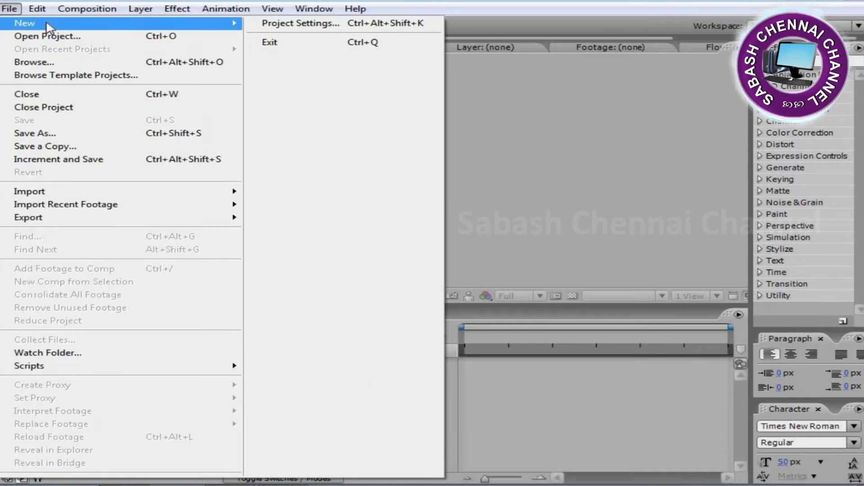
Create a composition named Logo with the Custom preset at 1920 x 1080, 25 fps and 0:03:50:00 duration
click(328, 26)
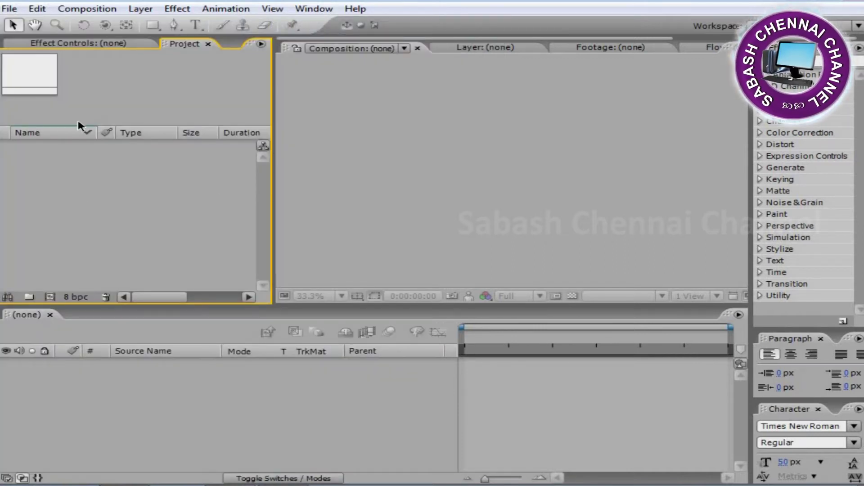
click(87, 10)
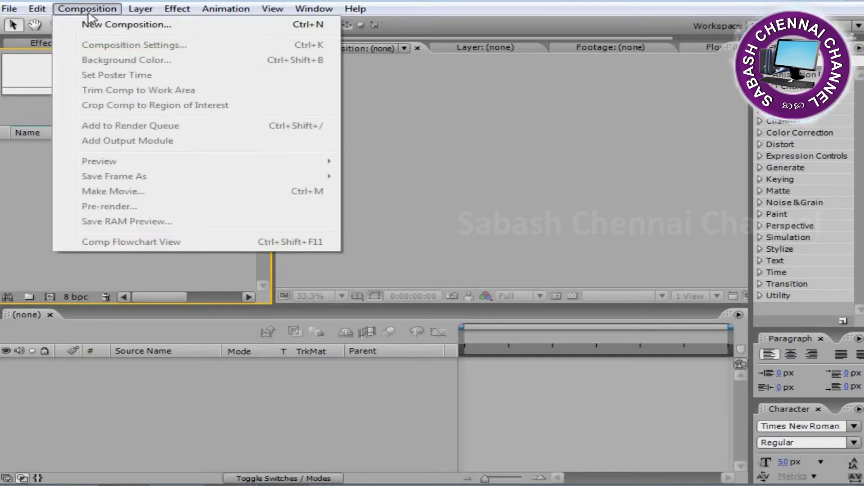
click(128, 26)
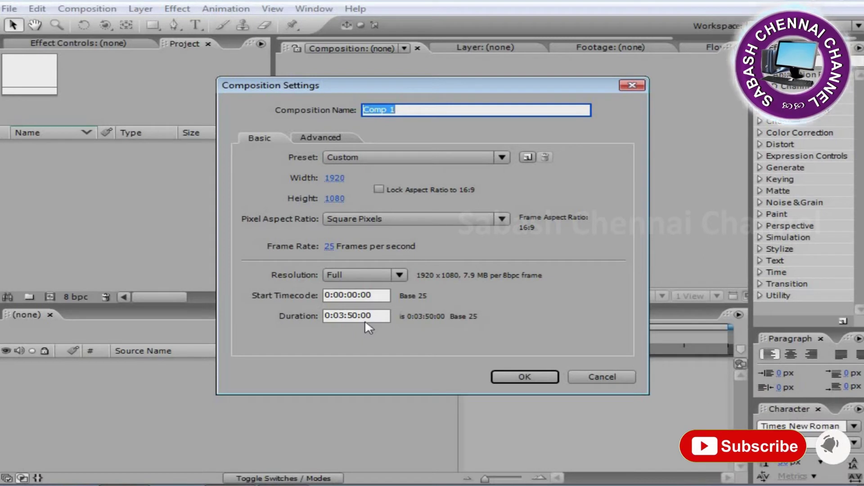
text(Logo)
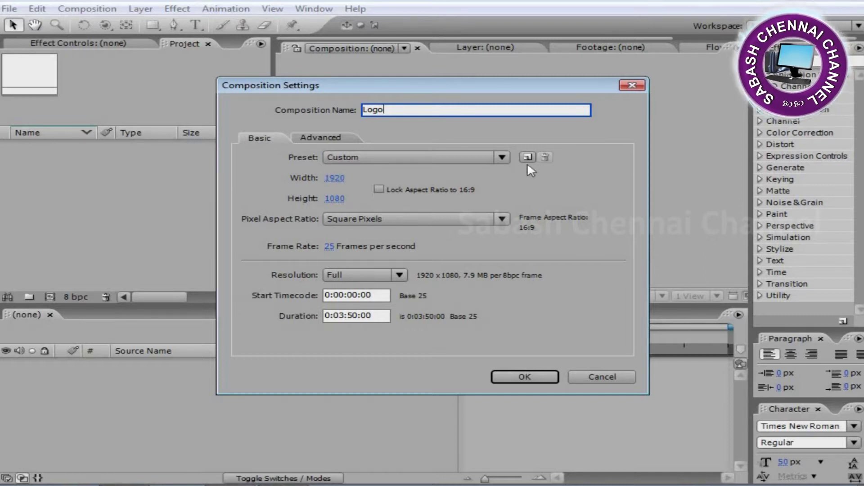
click(501, 159)
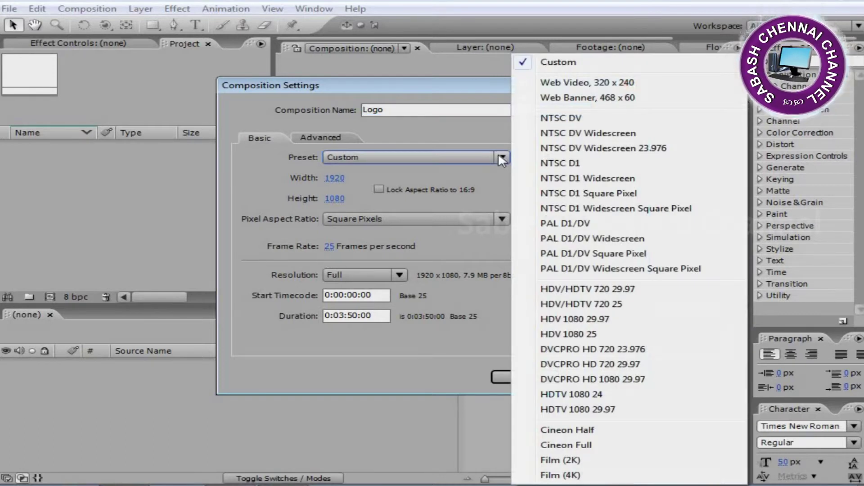
click(574, 63)
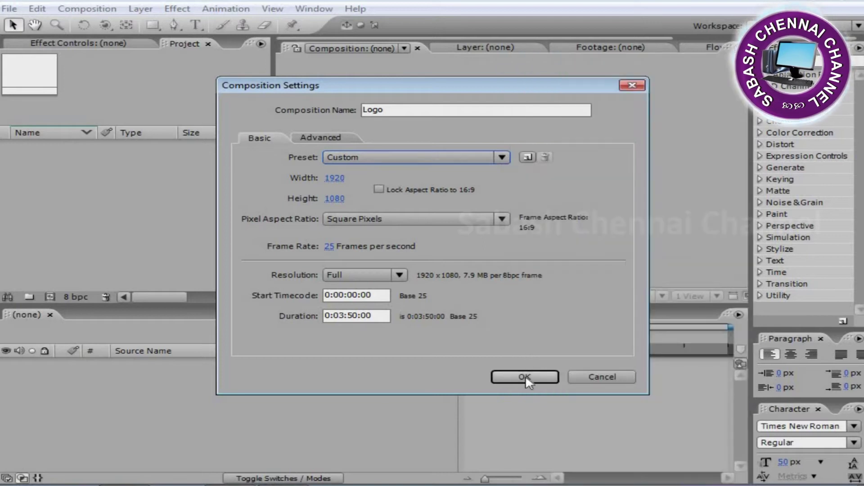
click(525, 377)
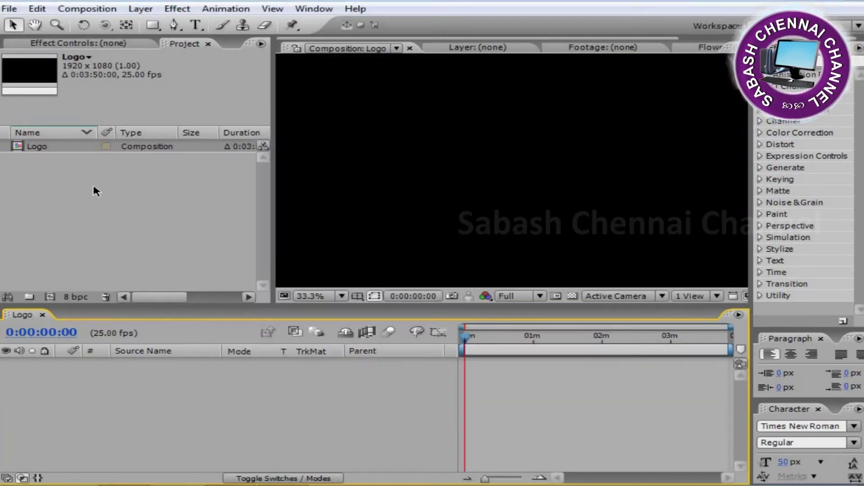
double_click(91, 209)
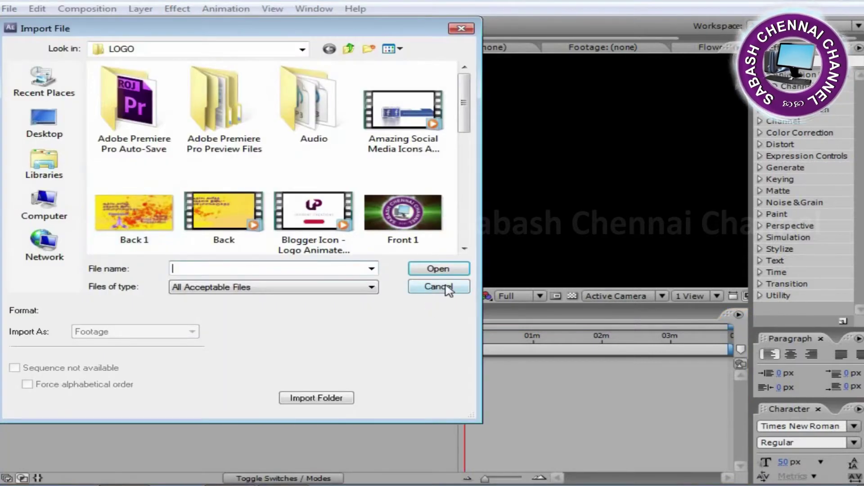
click(420, 239)
click(449, 285)
Try to import the video "Blogger Icon - Logo Animated _ Green Screen _ Free Download _ 4K 60 FPS!.mp4" into the project
click(10, 9)
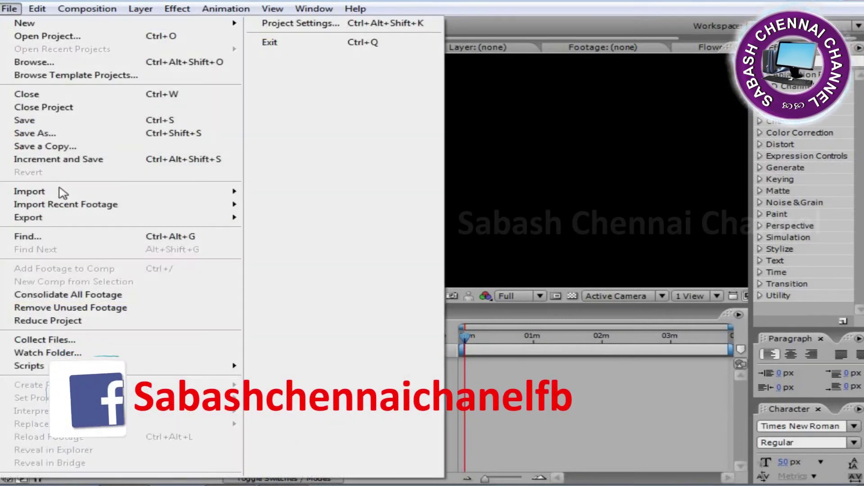
mouse_move(29, 192)
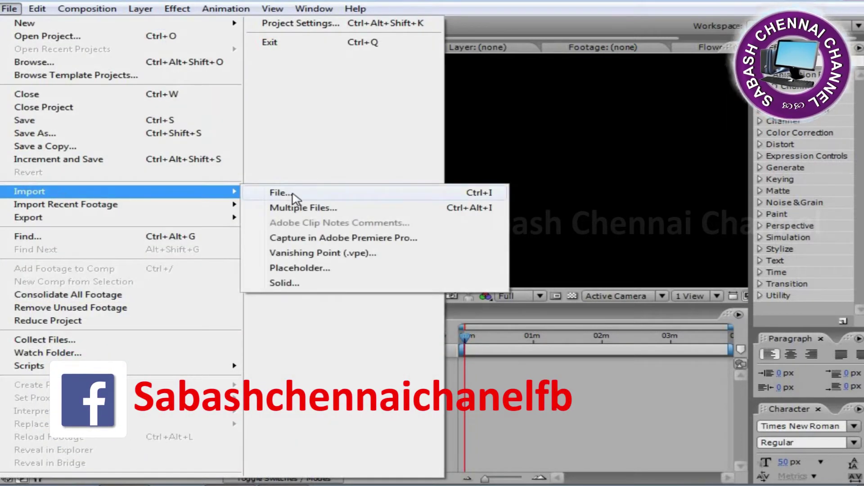
click(289, 196)
double_click(303, 219)
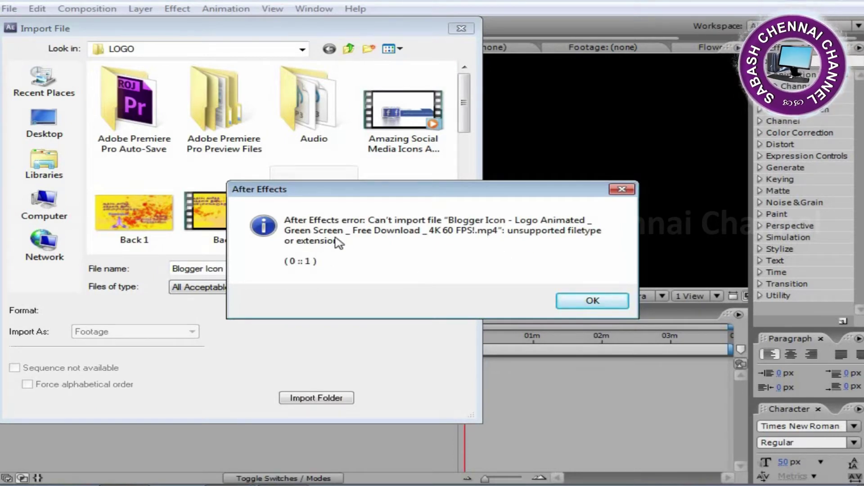
click(599, 298)
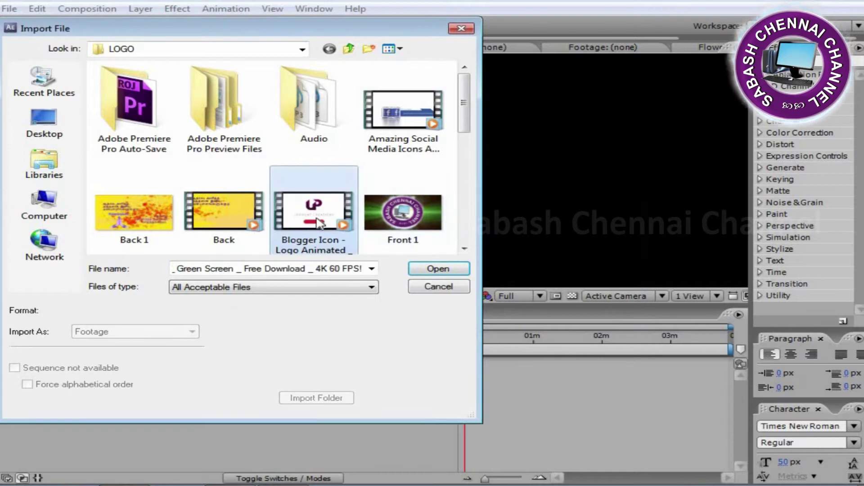
click(437, 269)
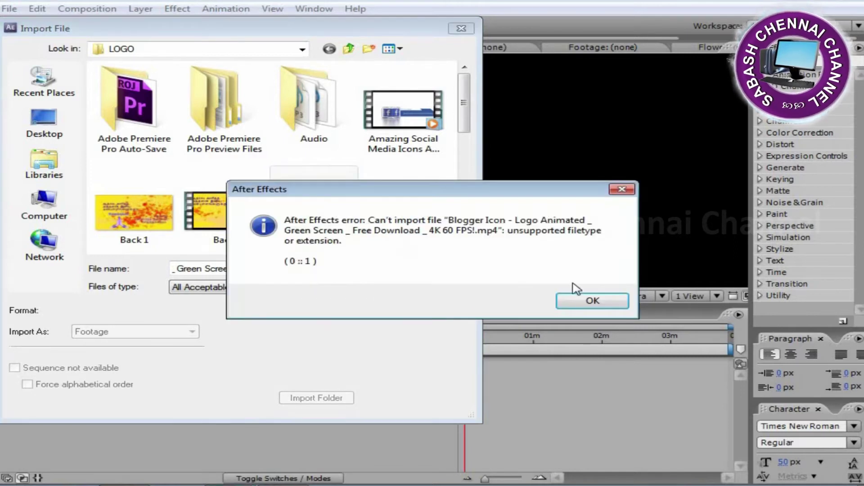
click(585, 310)
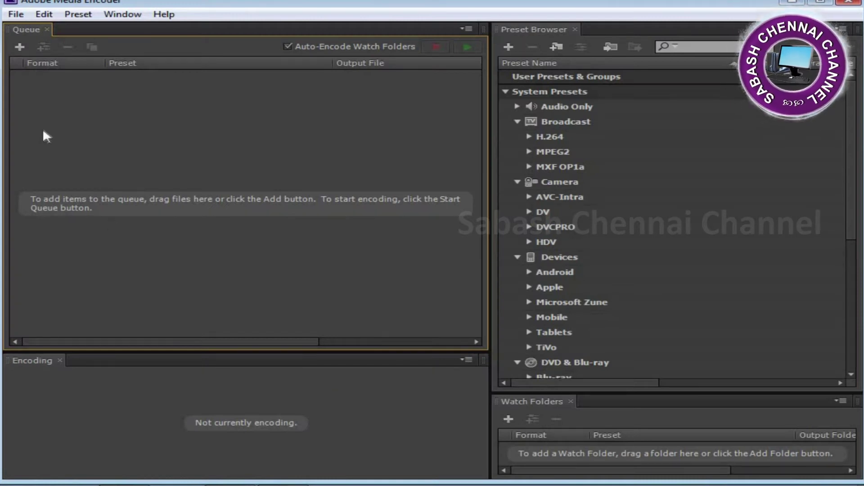
Switch to Adobe Media Encoder and add the Blogger Icon MP4 from the LOGO folder to the encoding queue
click(19, 47)
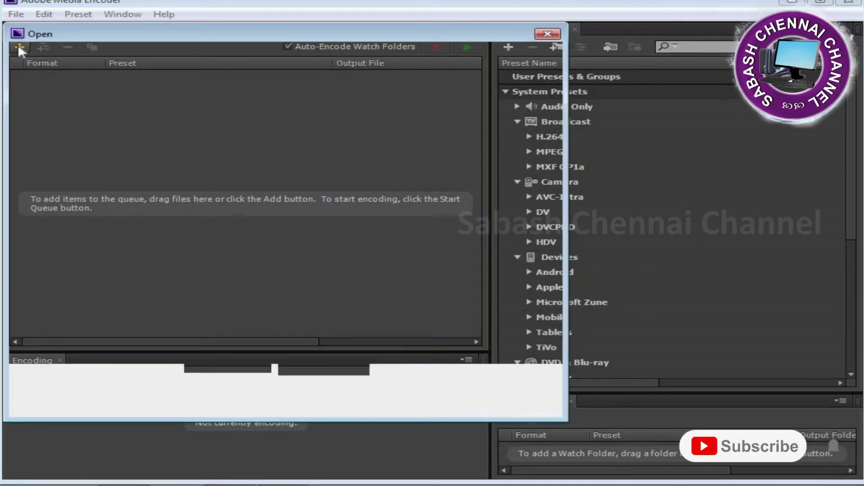
scroll(336, 180, down, 4)
scroll(335, 235, up, 2)
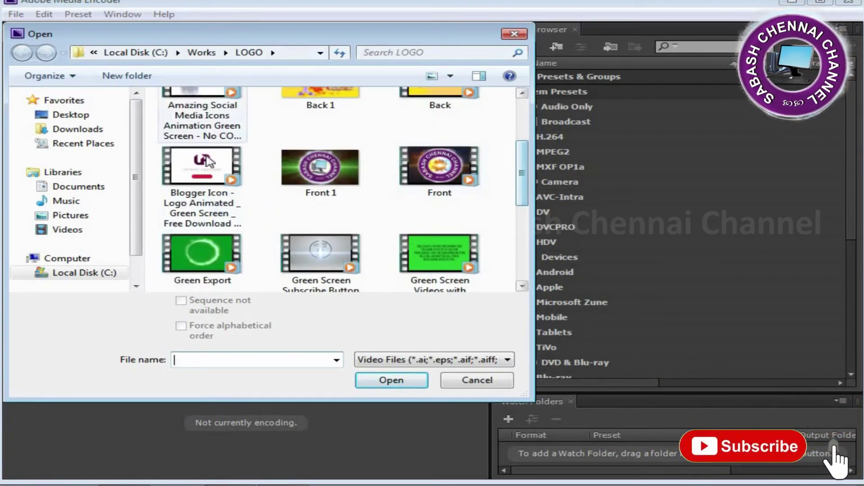
click(202, 180)
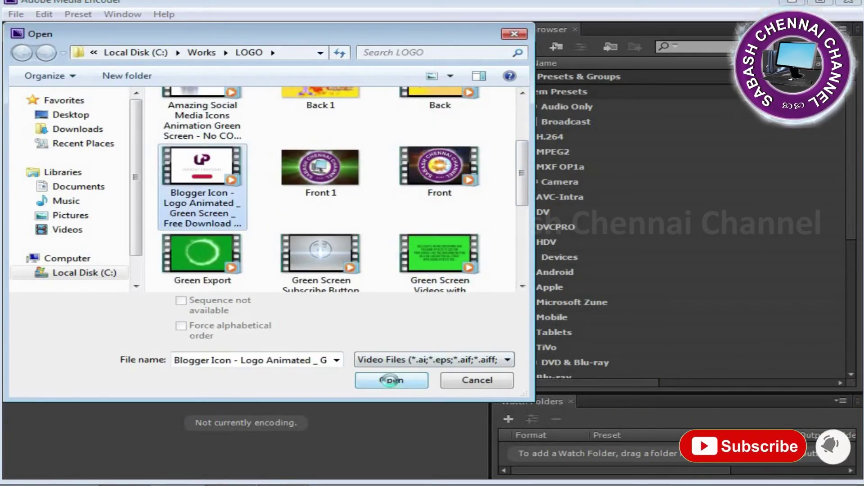
click(391, 380)
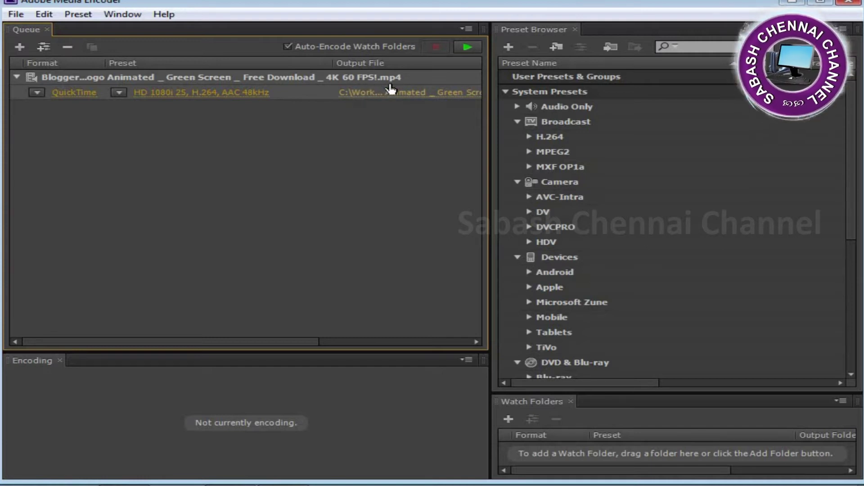
Choose QuickTime as the queued clip's format, with the preset HD 1080i 25, H.264, AAC 48kHz
click(38, 92)
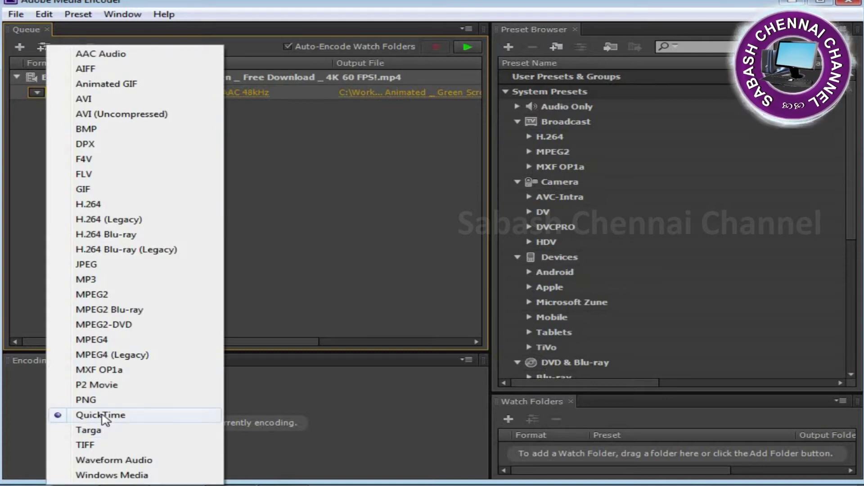
click(104, 415)
click(36, 92)
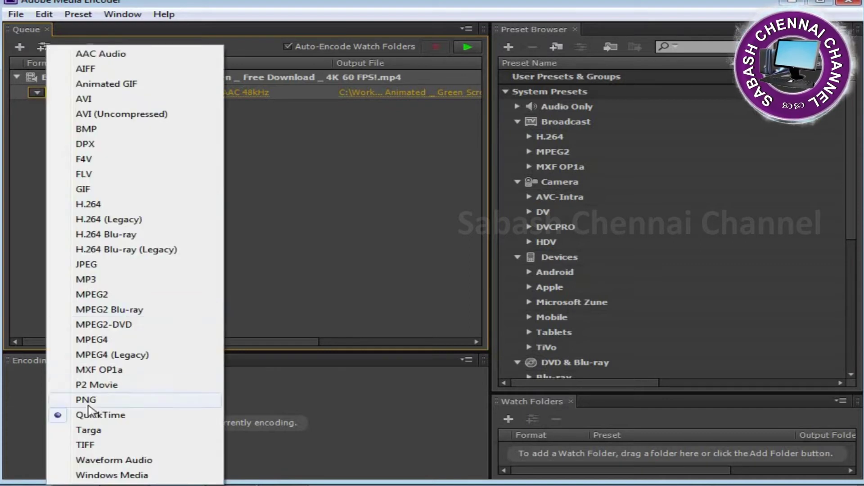
click(94, 414)
click(120, 92)
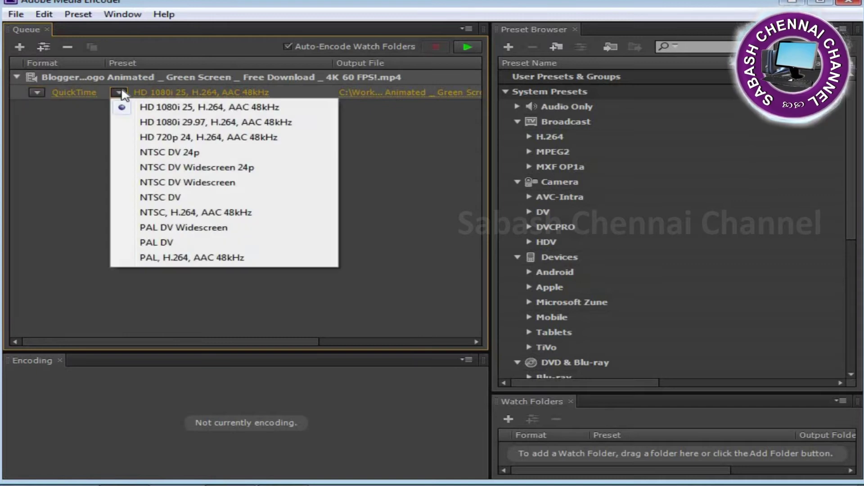
click(172, 108)
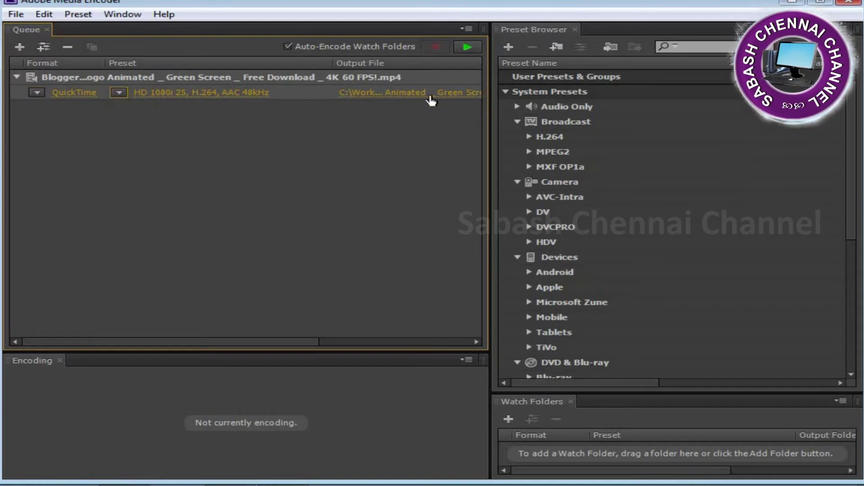
Shorten the output file name to Blogger and save it as a .mov in the LOGO folder
click(386, 95)
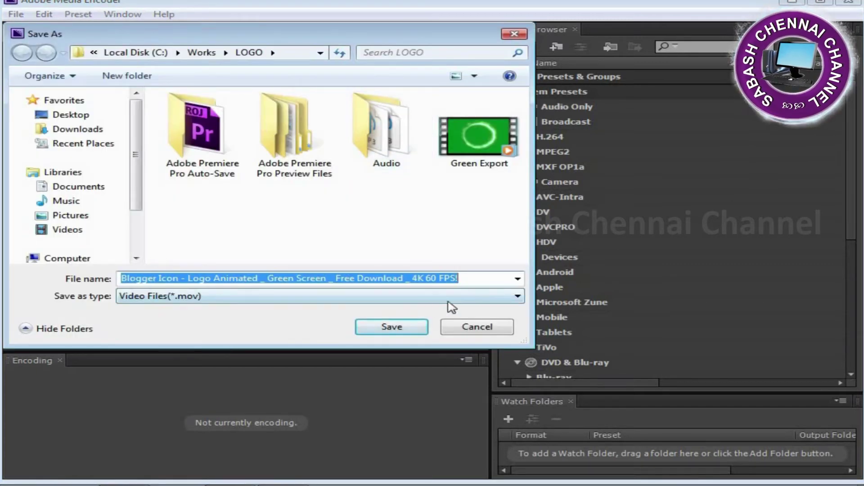
click(471, 277)
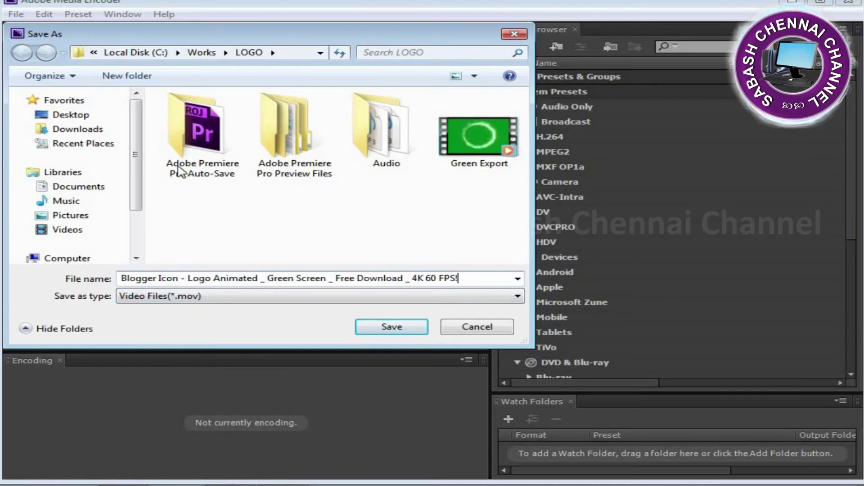
key(BackSpace)
key(BackSpace)
key(BackSpace)
key(BackSpace)
key(BackSpace)
key(BackSpace)
key(BackSpace)
key(BackSpace)
key(BackSpace)
key(BackSpace)
key(BackSpace)
key(BackSpace)
key(BackSpace)
key(BackSpace)
key(BackSpace)
key(BackSpace)
key(BackSpace)
key(BackSpace)
key(BackSpace)
key(BackSpace)
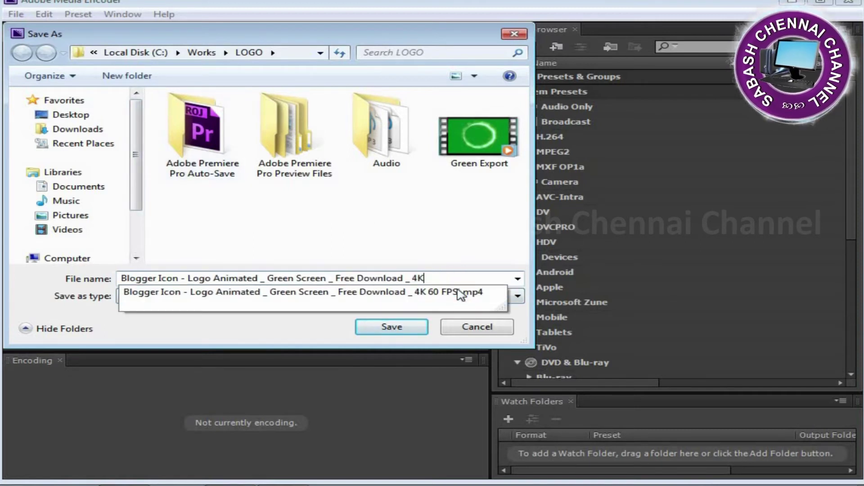
key(BackSpace)
key(BackSpace)
key(BackSpace)
key(BackSpace)
key(BackSpace)
key(BackSpace)
key(BackSpace)
key(BackSpace)
key(BackSpace)
key(BackSpace)
key(BackSpace)
key(BackSpace)
key(BackSpace)
key(BackSpace)
key(BackSpace)
key(BackSpace)
key(BackSpace)
key(BackSpace)
key(BackSpace)
key(BackSpace)
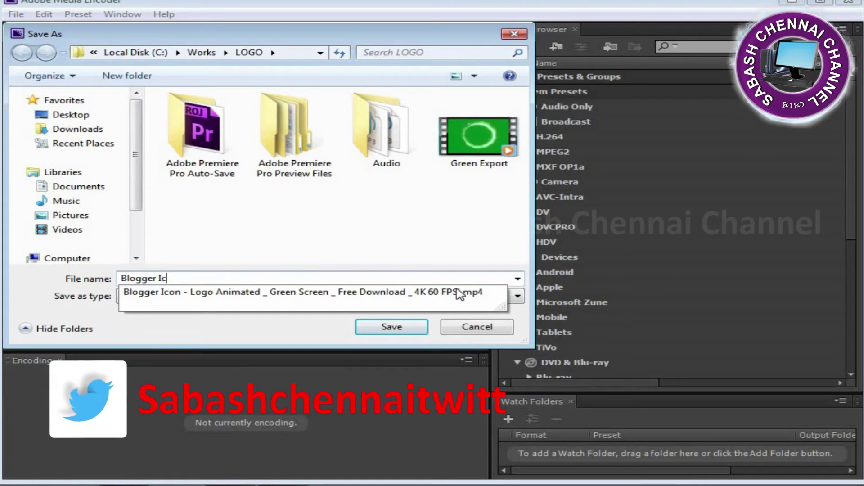
click(388, 327)
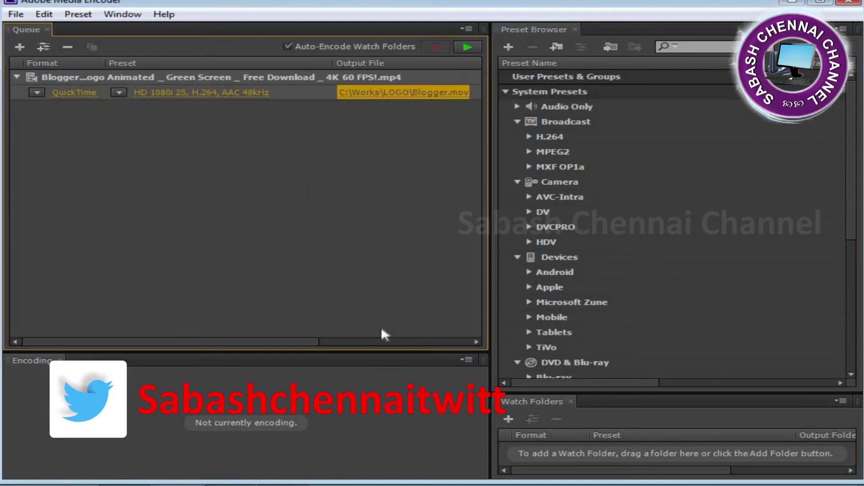
Set the video quality to 100 in the export settings of Blogger.mov and apply them
click(68, 93)
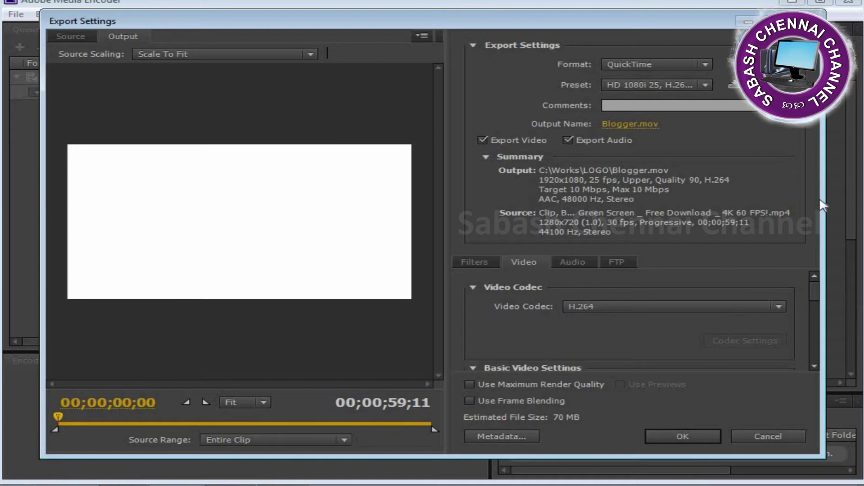
drag(819, 300, 818, 312)
drag(723, 295, 753, 296)
drag(817, 310, 822, 293)
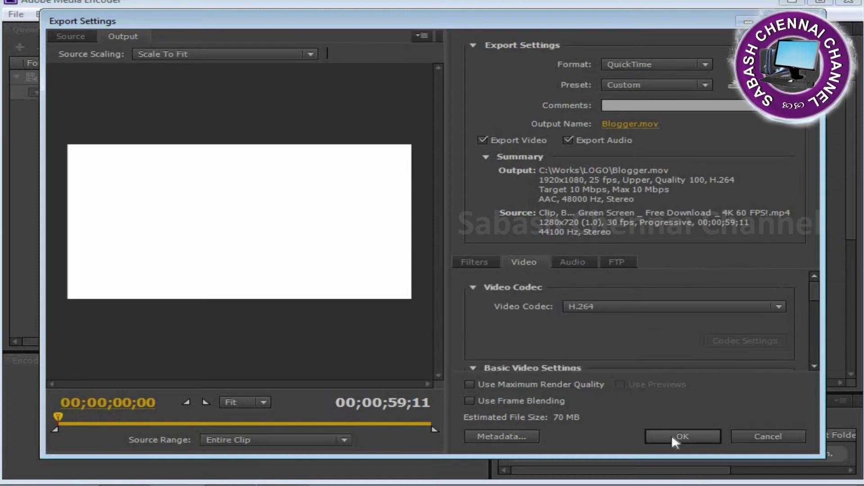
click(673, 435)
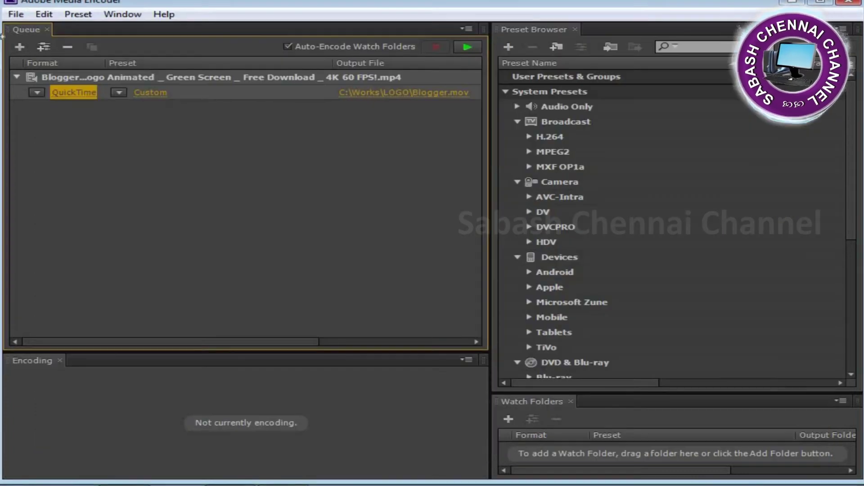
Keep C:\Works\LOGO\Blogger.mov as the output file and start encoding the queue
click(390, 94)
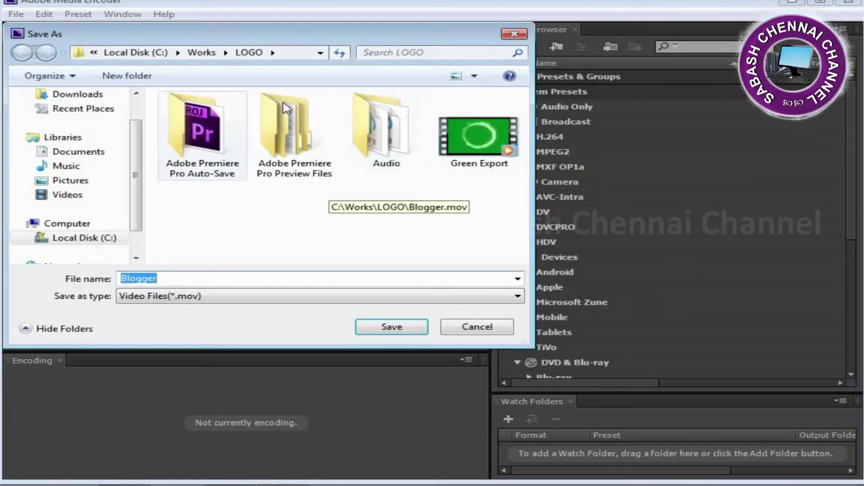
click(397, 333)
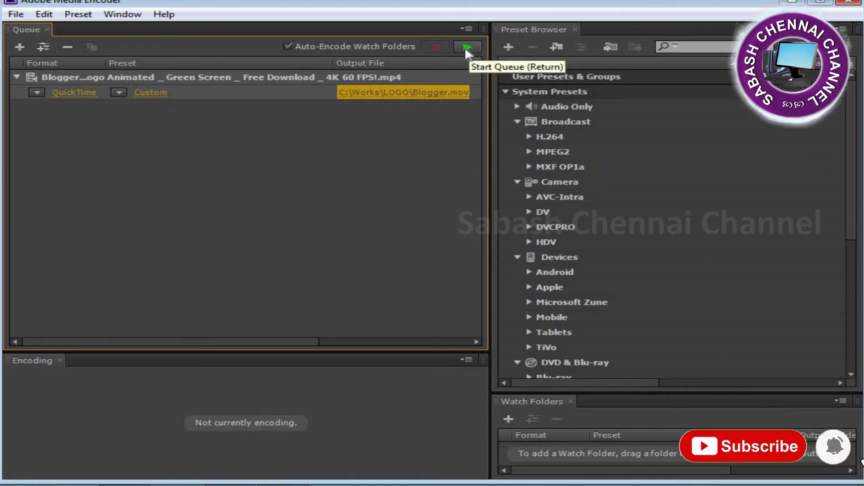
click(467, 47)
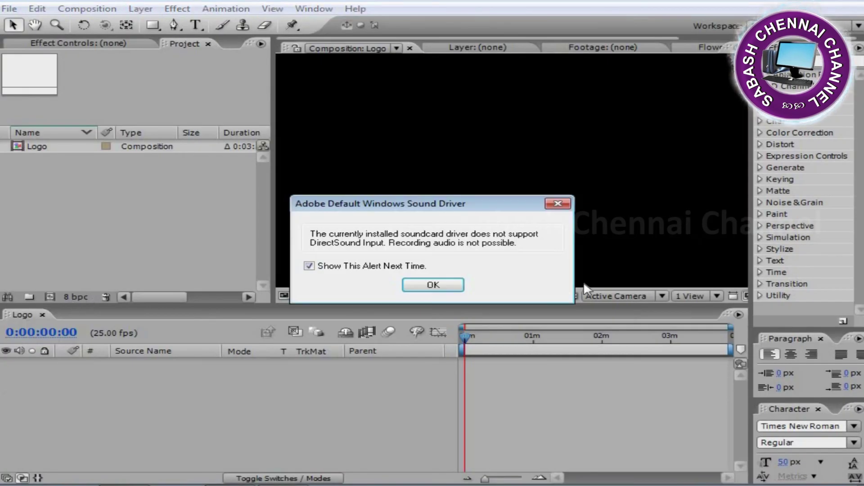
Switch back to After Effects, import Blogger.mov as footage and move to about the middle of the clip
click(456, 291)
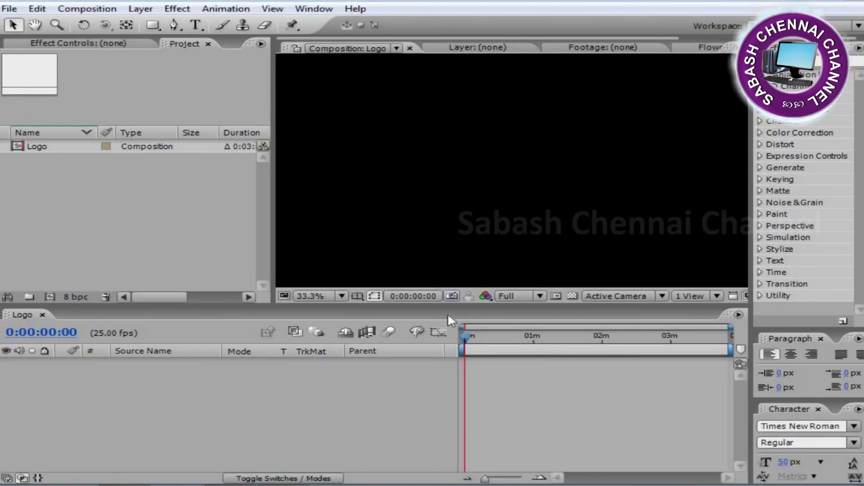
double_click(100, 232)
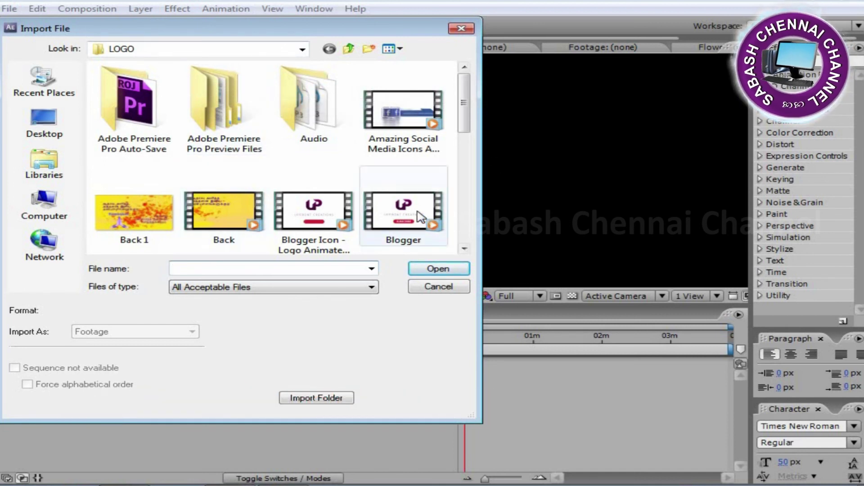
click(428, 228)
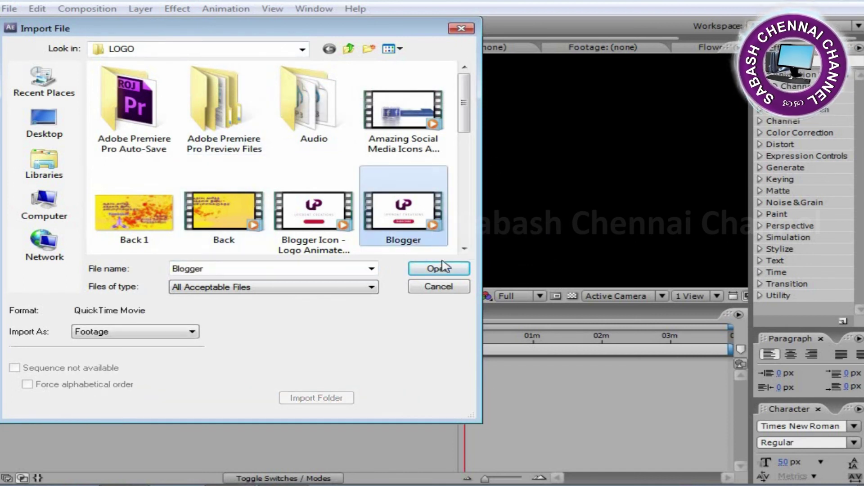
click(439, 269)
click(499, 263)
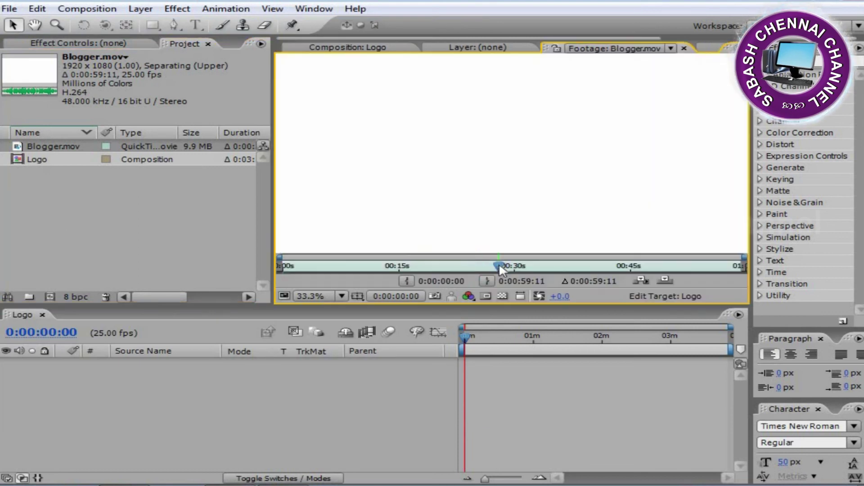